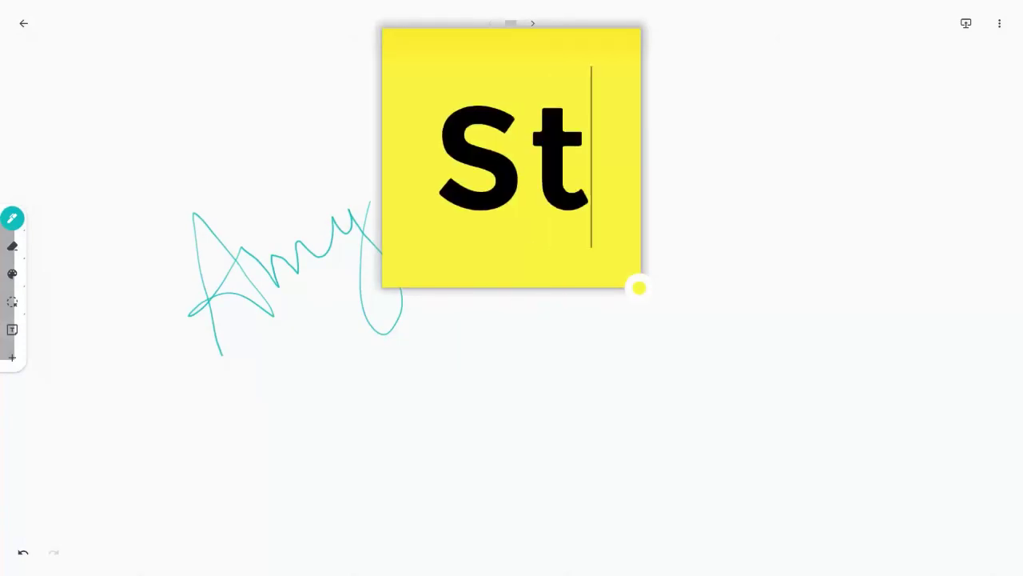
# - Complete the yellow note's text as "Sticky Note", place it on the frame and close the empty follow-up note
pyautogui.write('cky ')
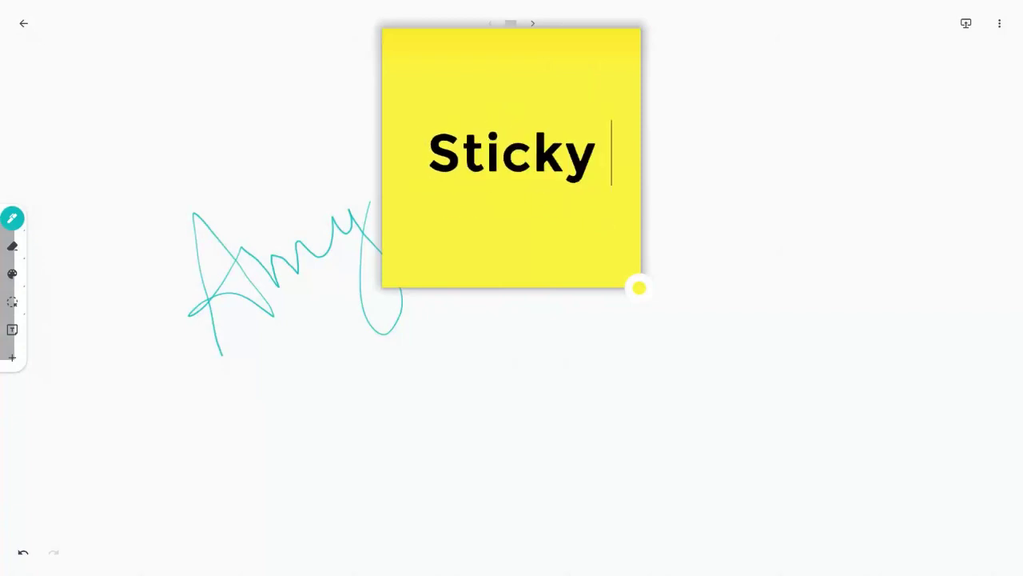
pyautogui.write('Noy')
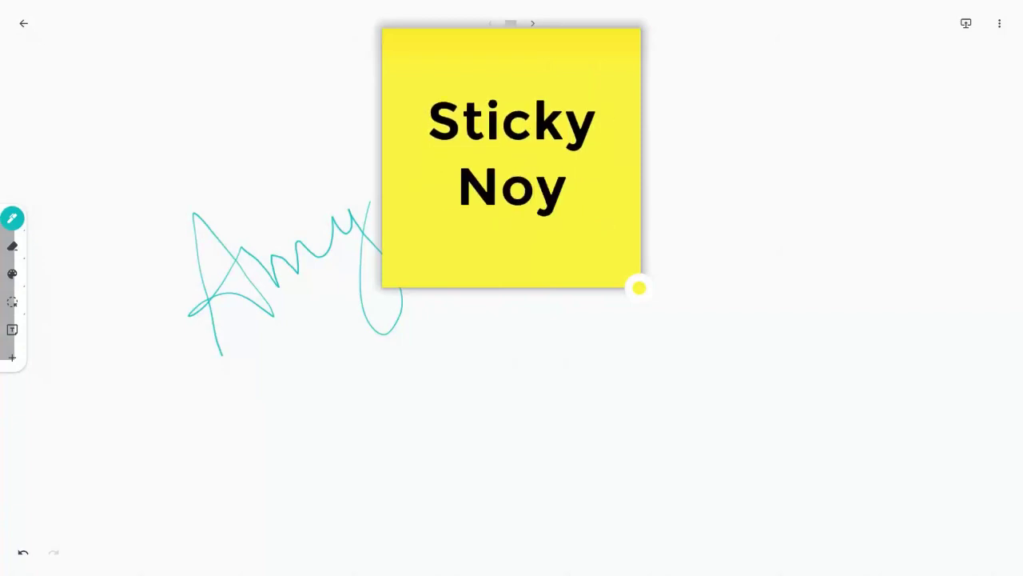
pyautogui.press('BackSpace')
pyautogui.write('te')
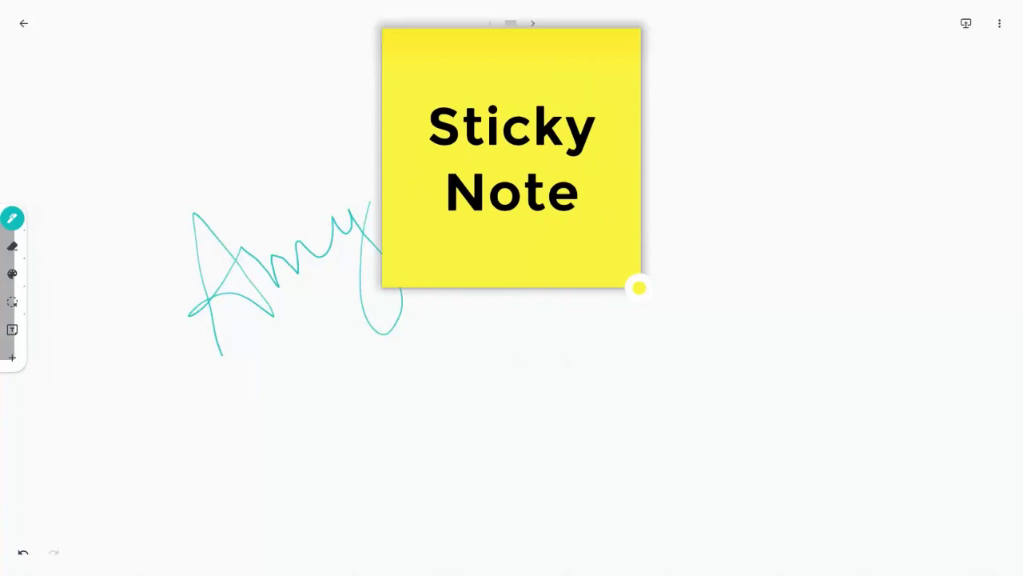
pyautogui.press('Return')
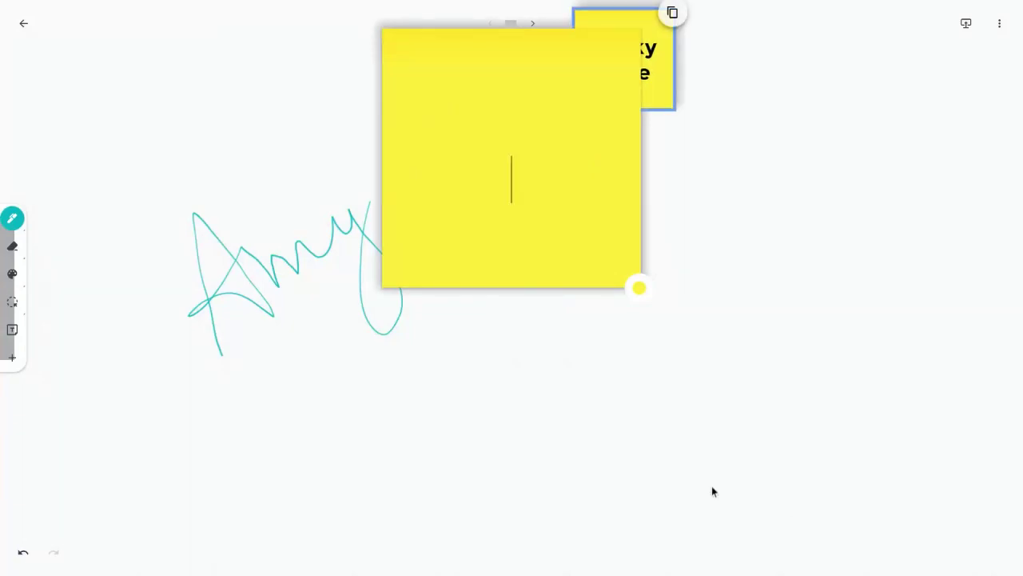
pyautogui.click(789, 312)
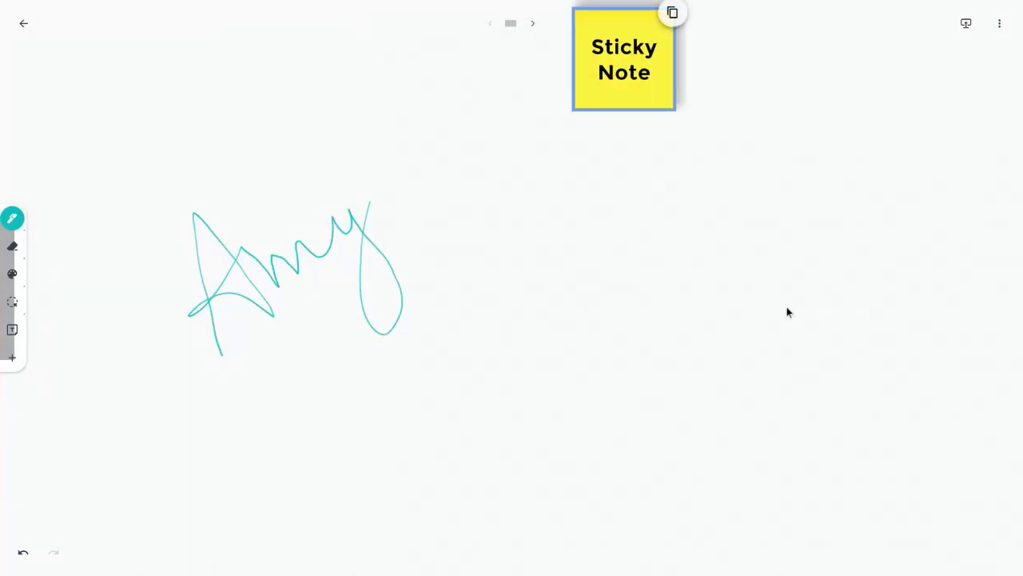
# - Set the drawing colour to red and choose the handwriting-to-text recognition tool
pyautogui.click(16, 221)
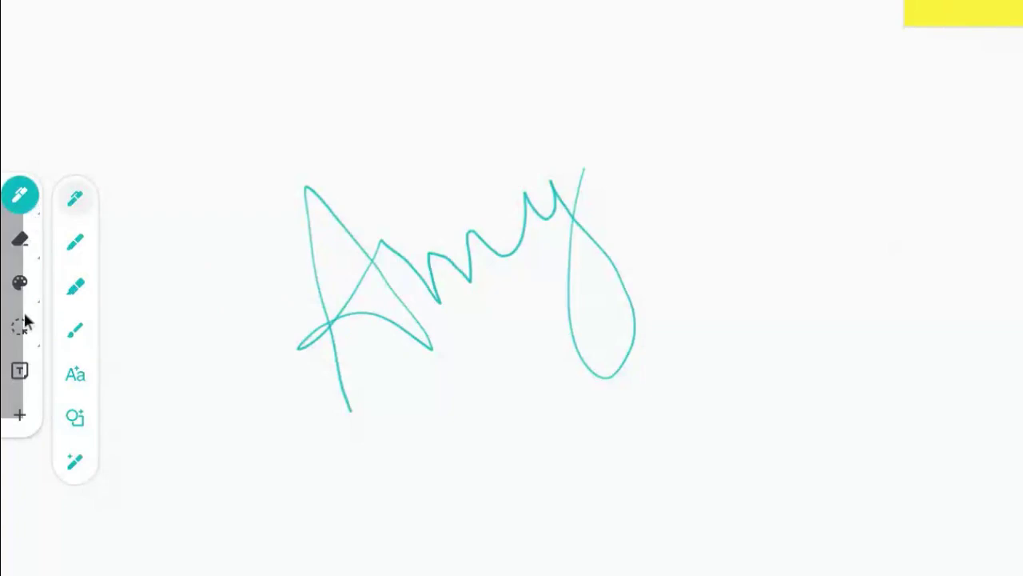
pyautogui.click(25, 283)
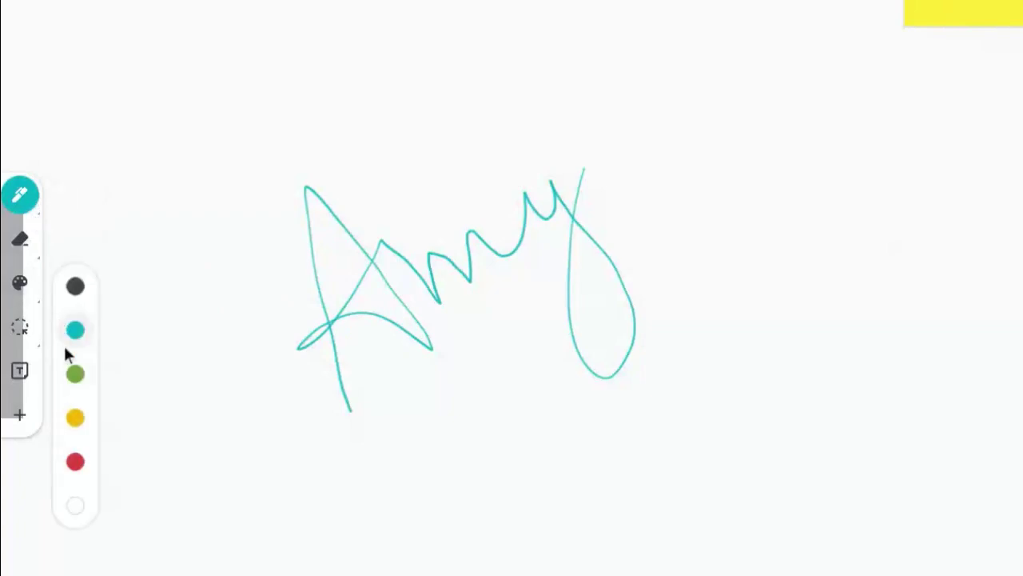
pyautogui.click(72, 462)
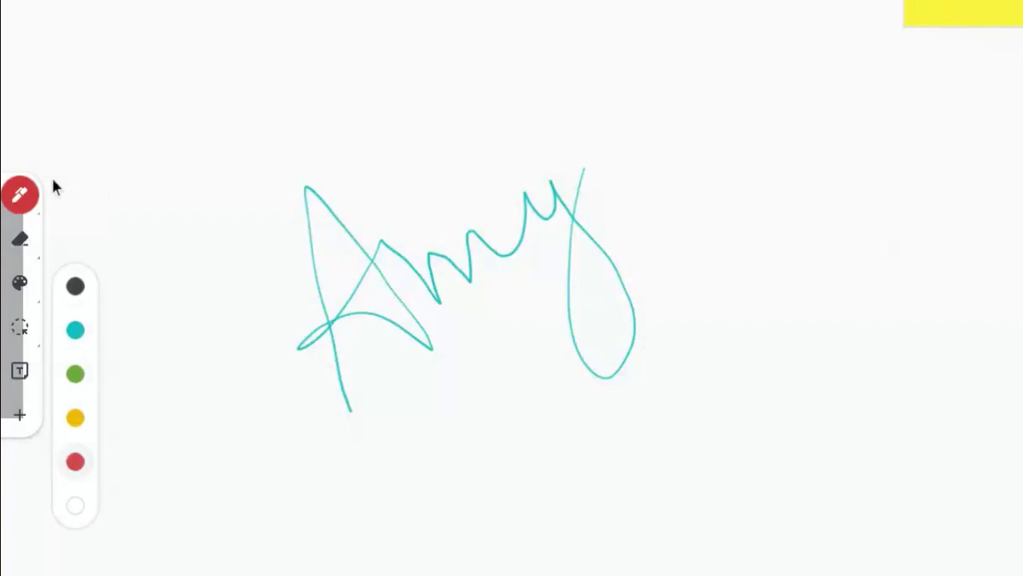
pyautogui.click(22, 193)
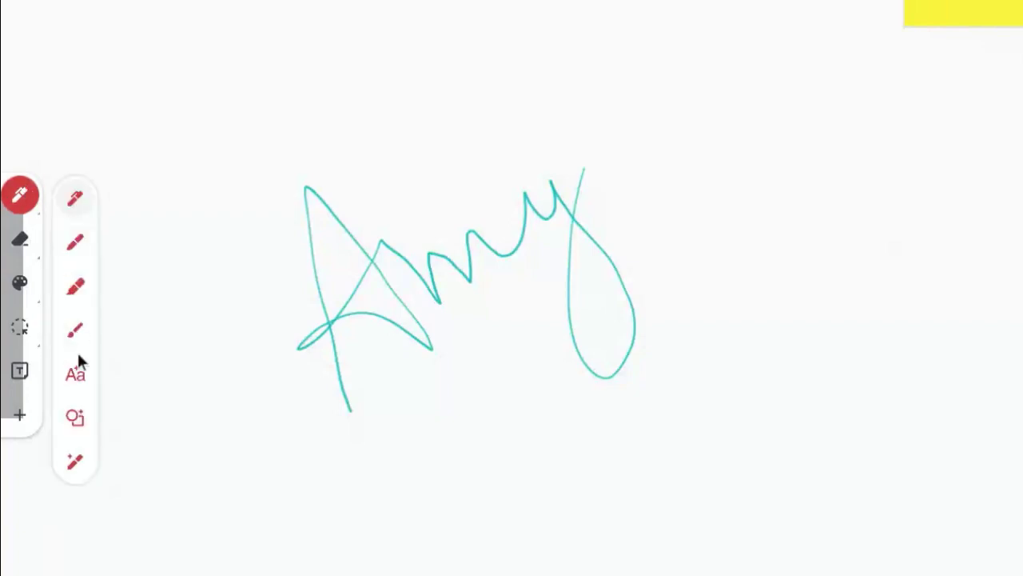
pyautogui.click(76, 374)
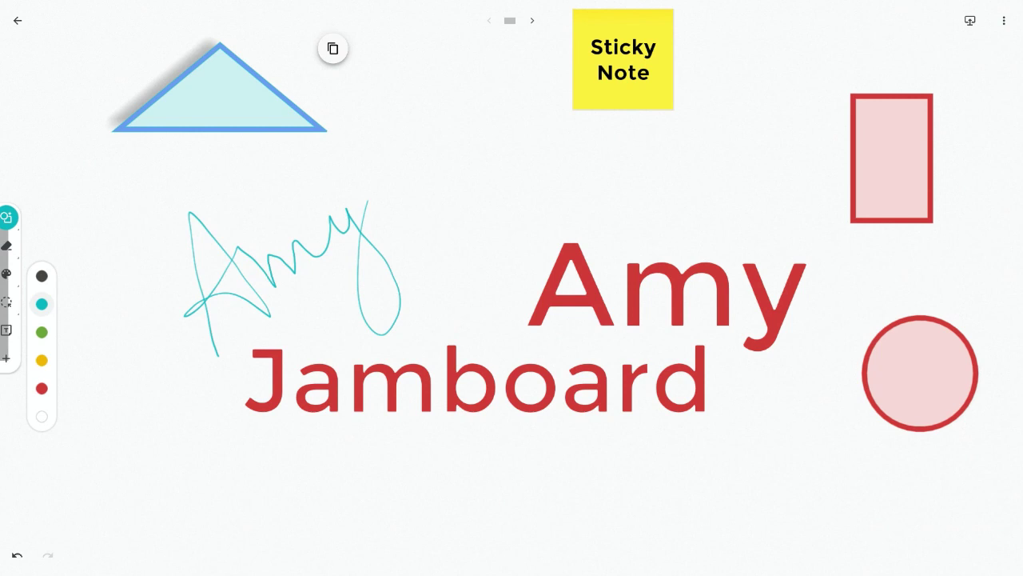
# - With the AutoDraw tool, complete the tree sketch by adding the trunk's second side and a ground line
pyautogui.click(8, 217)
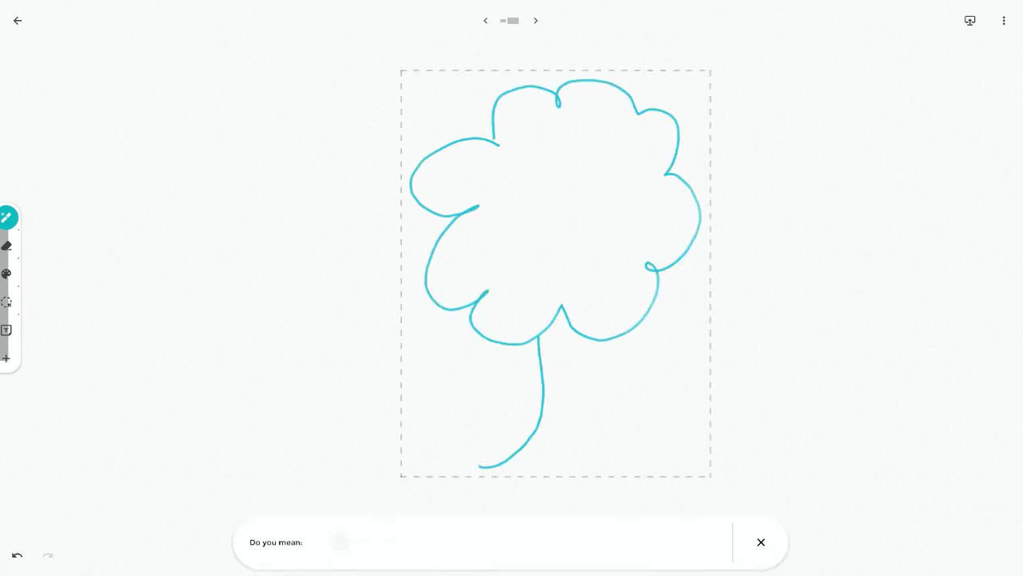
pyautogui.moveTo(592, 344); pyautogui.dragTo(657, 464)
pyautogui.moveTo(480, 466); pyautogui.dragTo(655, 463)
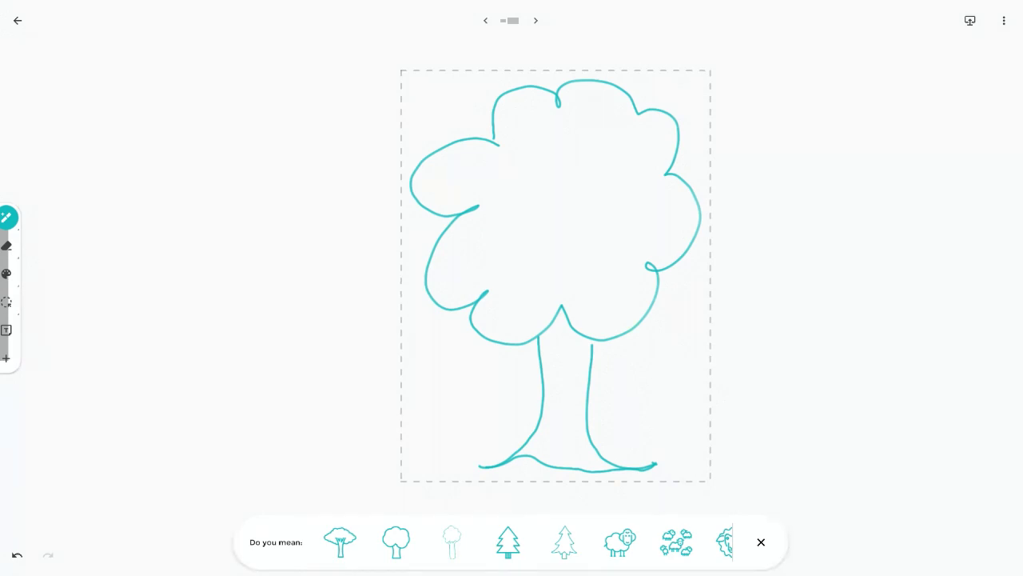
# - Replace the tree sketch with the bold pine tree suggestion and move it lower on the frame
pyautogui.click(340, 542)
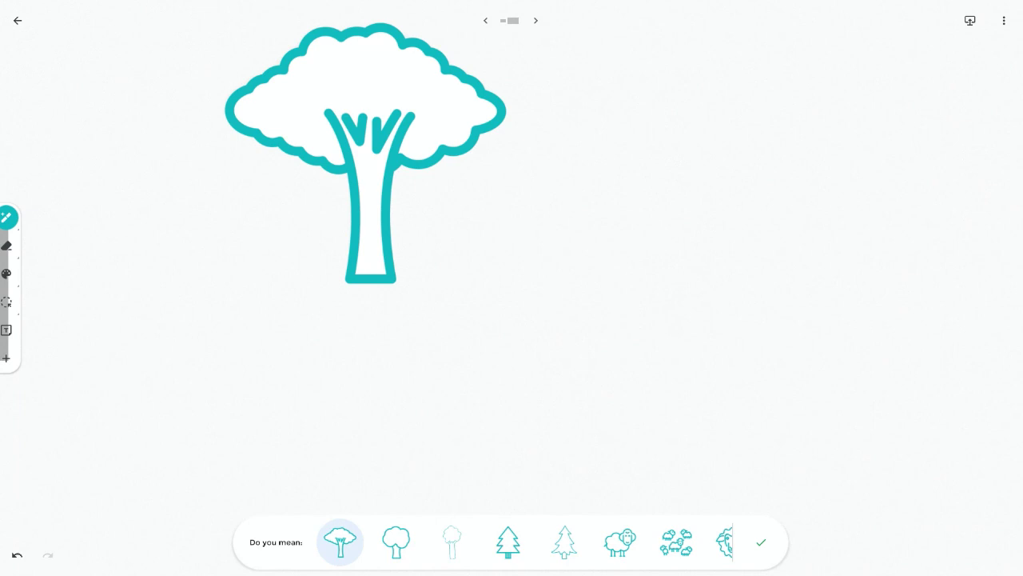
pyautogui.click(508, 542)
pyautogui.moveTo(402, 83); pyautogui.dragTo(421, 234)
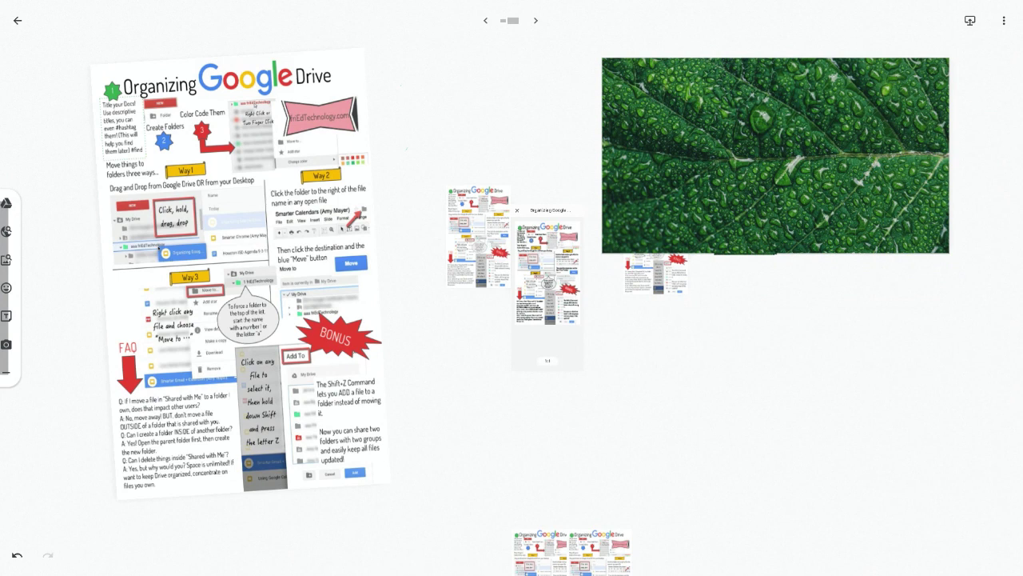
# - Add a green laughing smiley sticker below the leaf photo
pyautogui.click(5, 287)
pyautogui.click(6, 372)
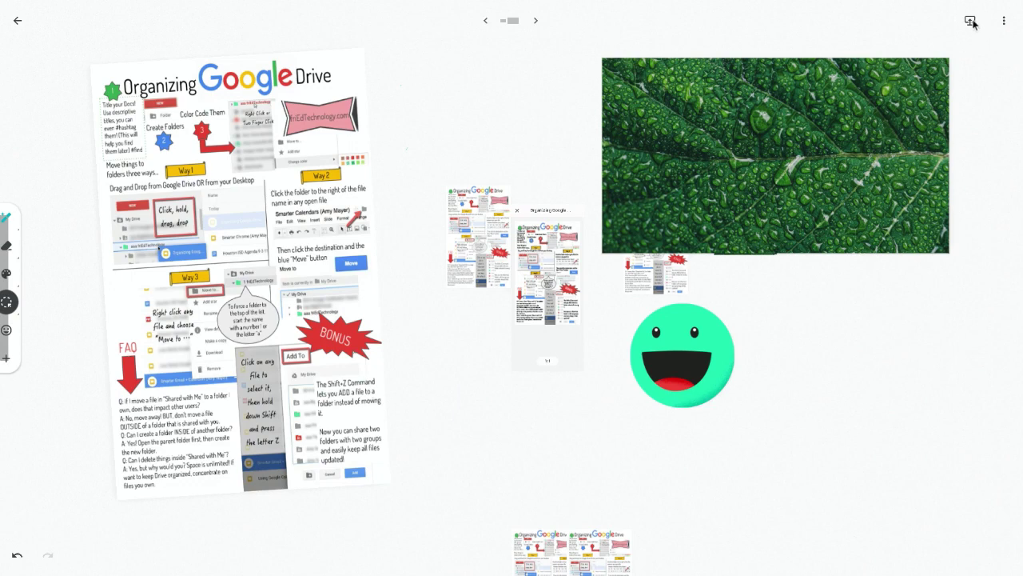
# - Look for nearby Jamboards to open the jam on, and close the search
pyautogui.click(973, 23)
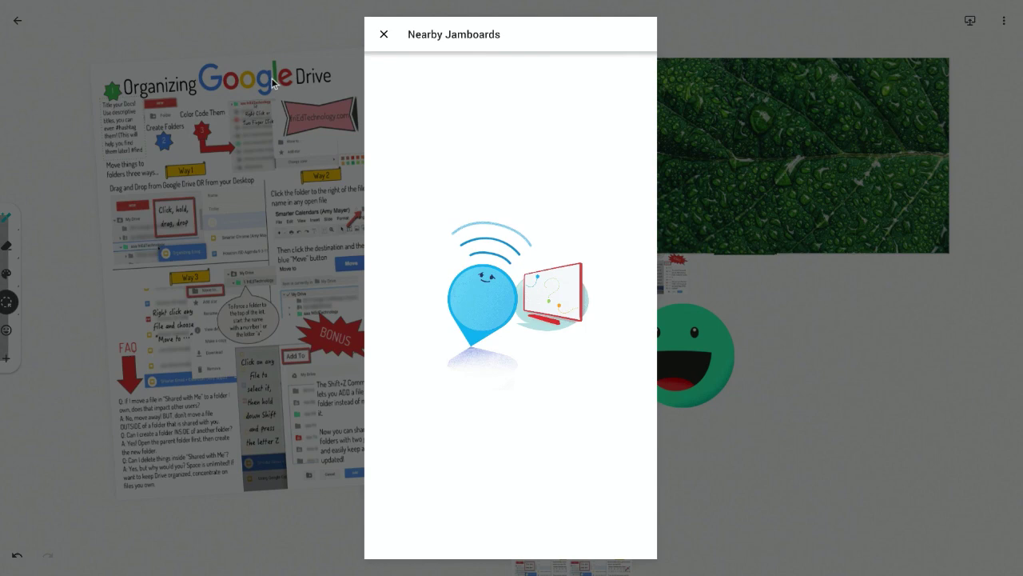
pyautogui.click(384, 36)
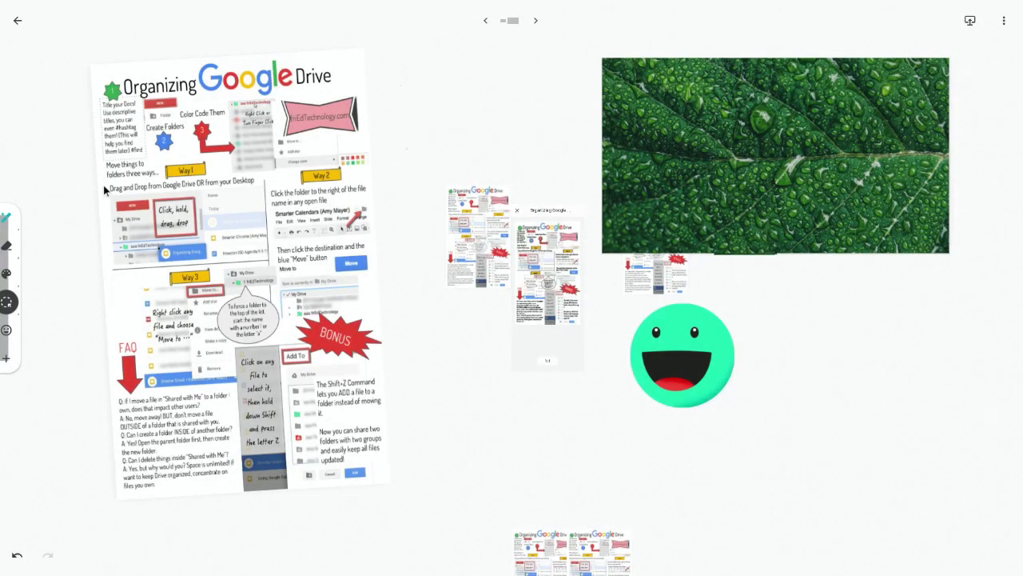
# - Switch to Chrome and load jamboard.google.com in a new tab
pyautogui.moveTo(511, 571)
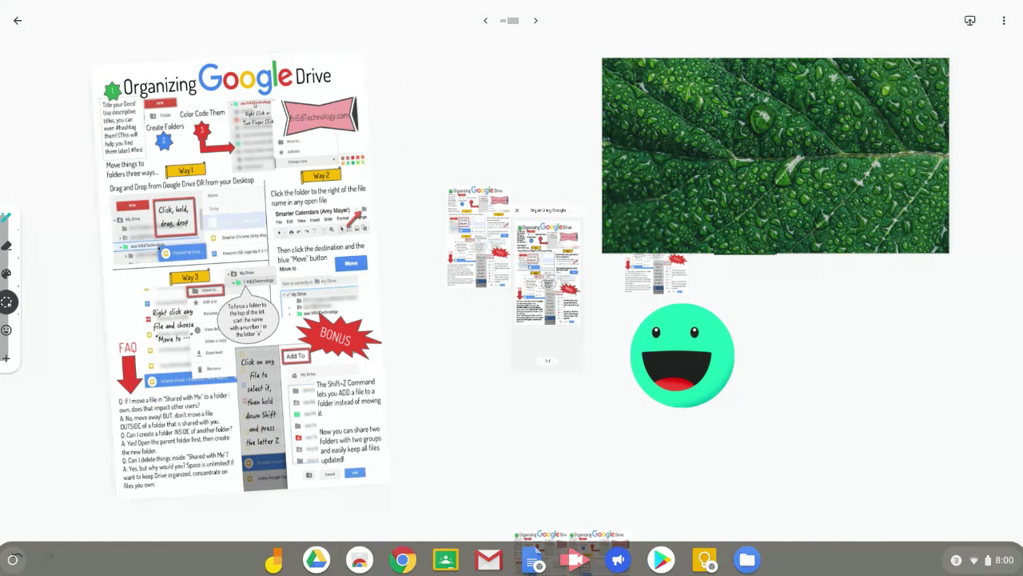
pyautogui.click(401, 565)
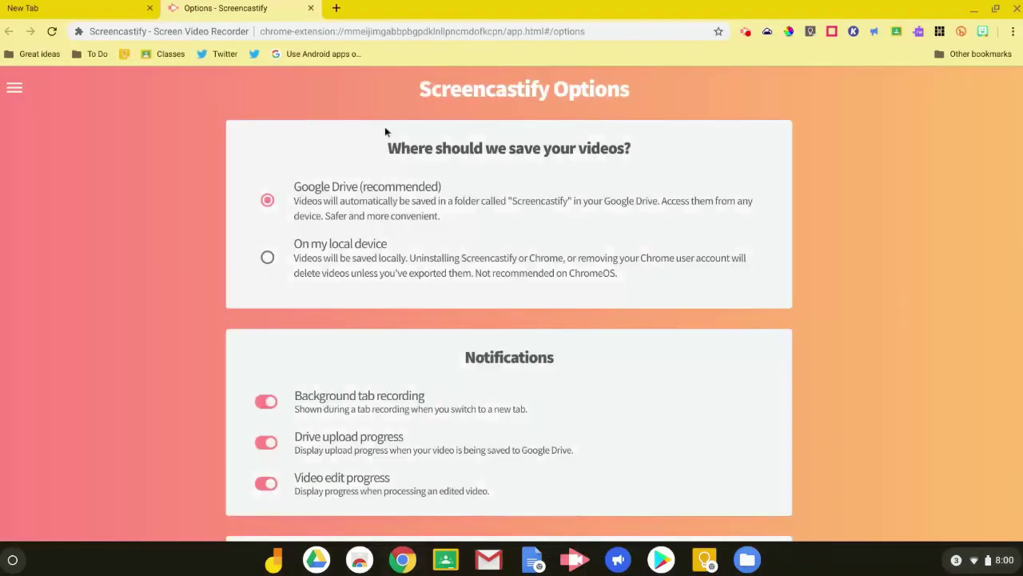
pyautogui.click(335, 8)
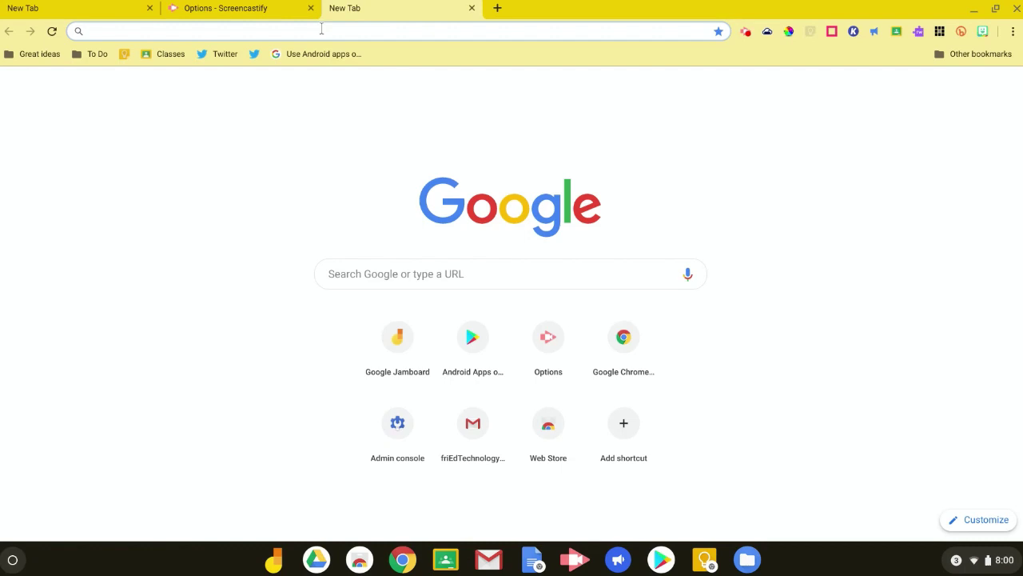
pyautogui.write('jam')
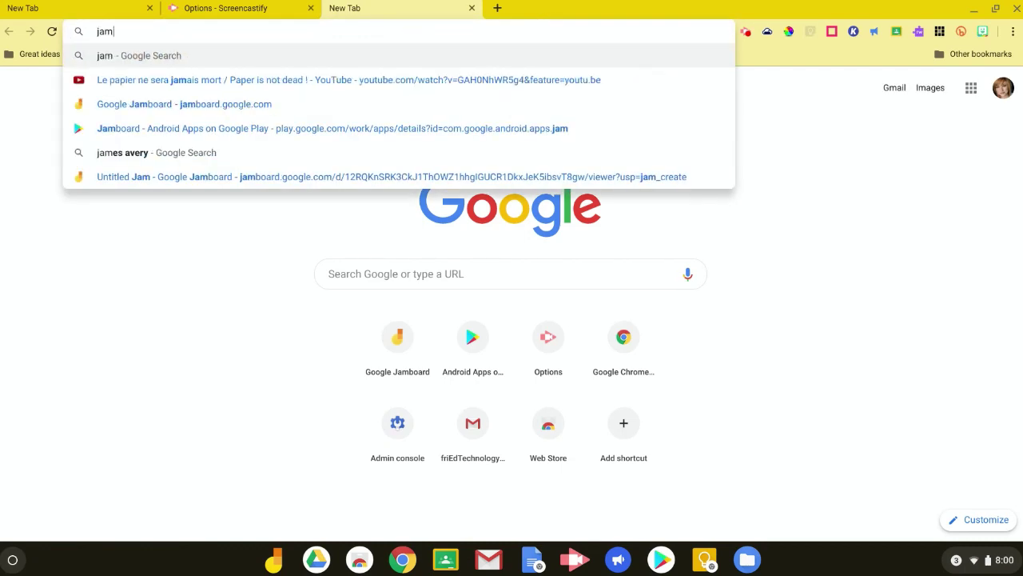
pyautogui.write('board.goog')
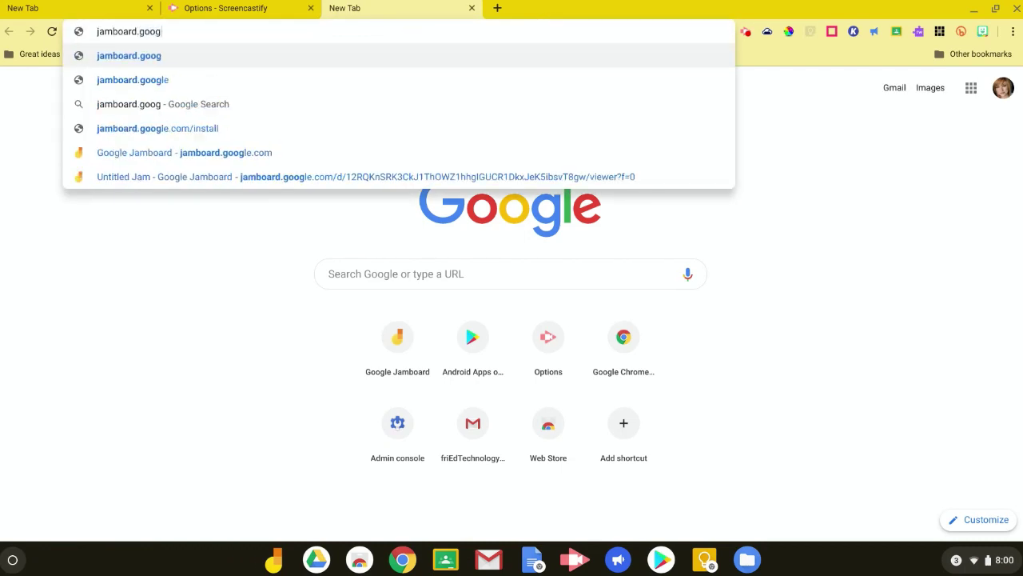
pyautogui.write('le.com')
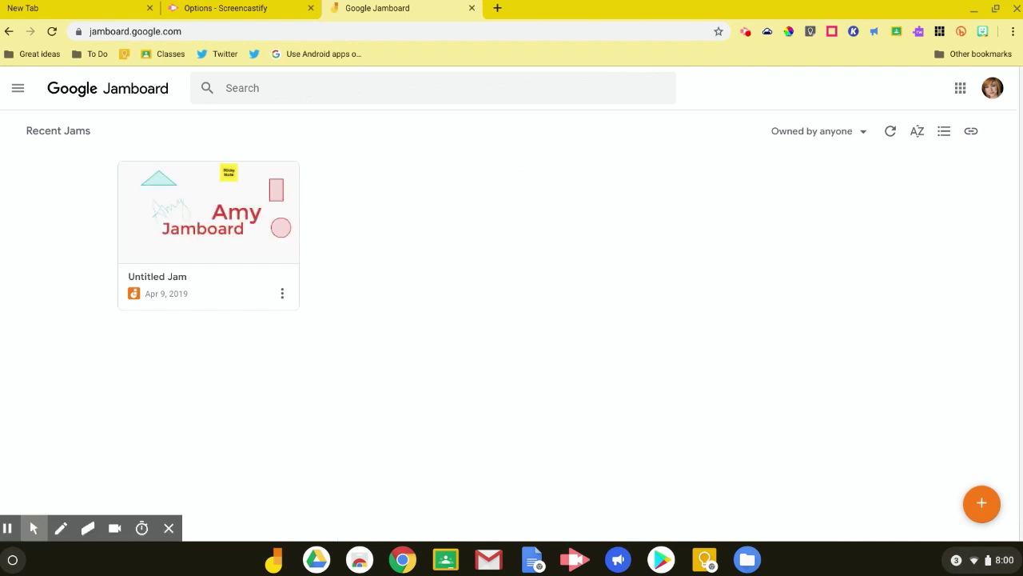
# - Open the Untitled Jam in the web version, view its pen types and go to its second frame
pyautogui.click(261, 203)
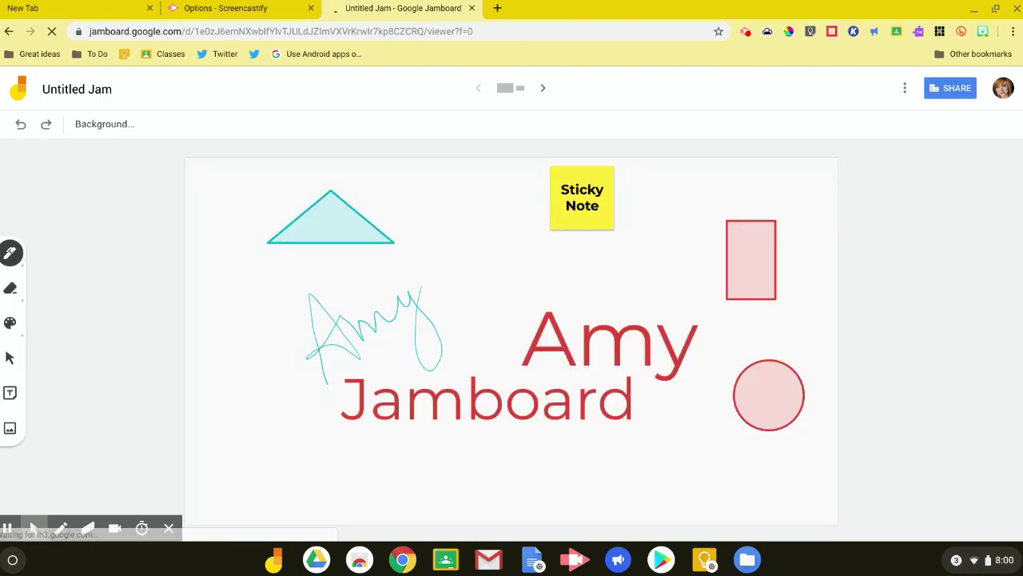
pyautogui.click(10, 254)
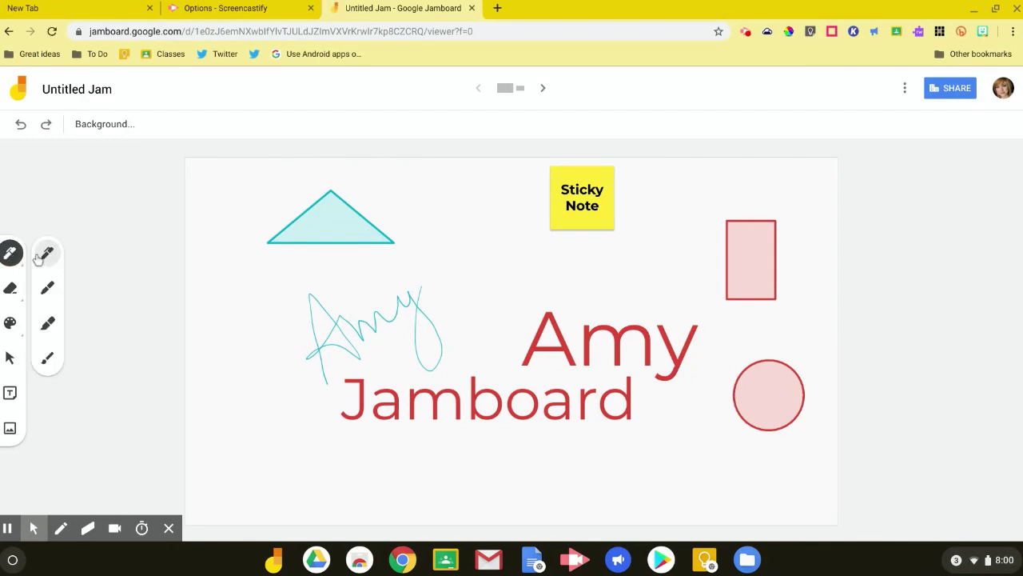
pyautogui.click(546, 88)
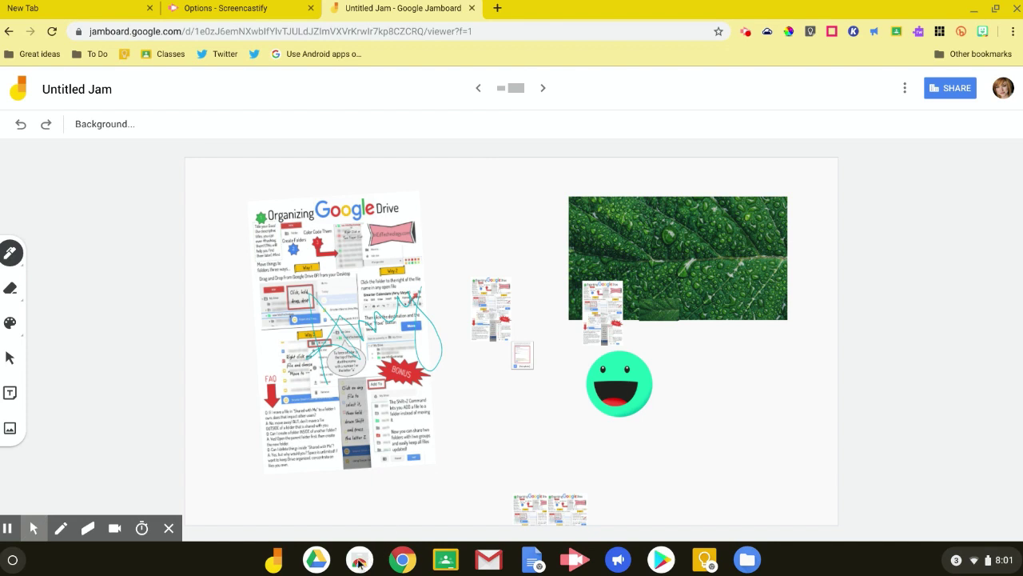
# - Switch to the Play Store, examine the library of school apps not on this device, and return to the store's main page
pyautogui.click(660, 560)
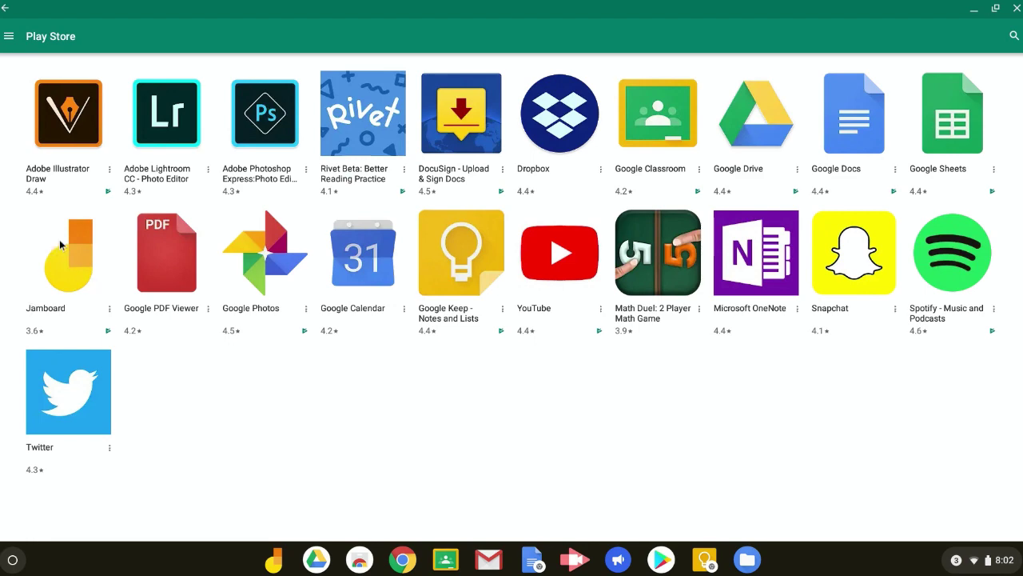
pyautogui.click(8, 36)
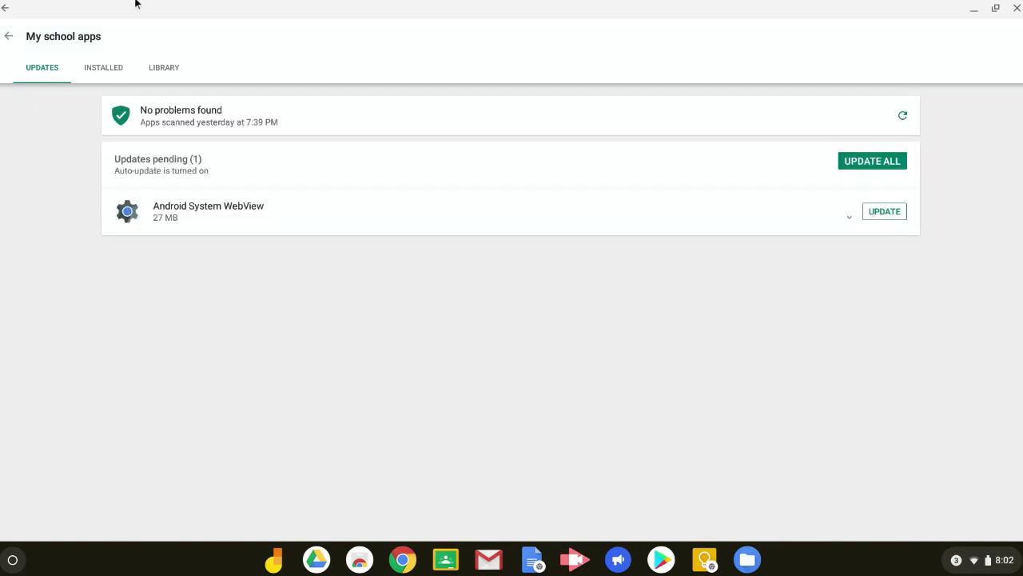
pyautogui.click(175, 69)
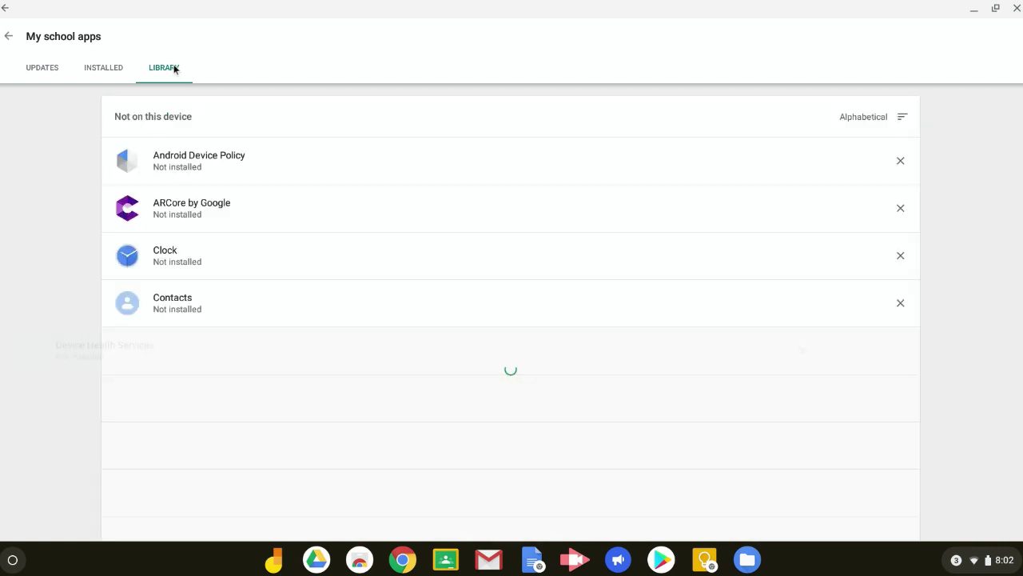
pyautogui.scroll(-5, 173, 149)
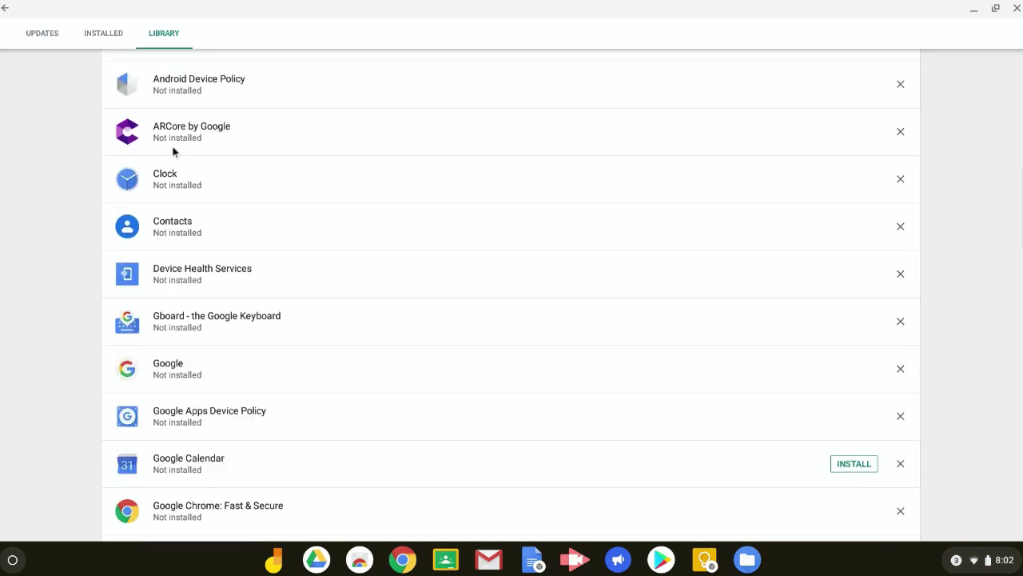
pyautogui.scroll(-4, 512, 296)
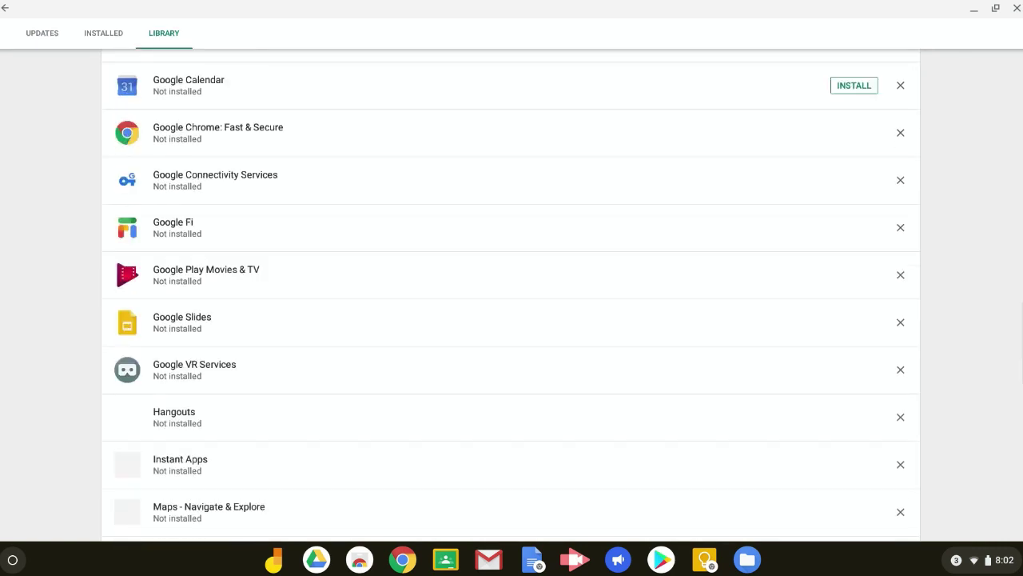
pyautogui.scroll(6, 512, 296)
pyautogui.scroll(2, 512, 312)
pyautogui.click(6, 8)
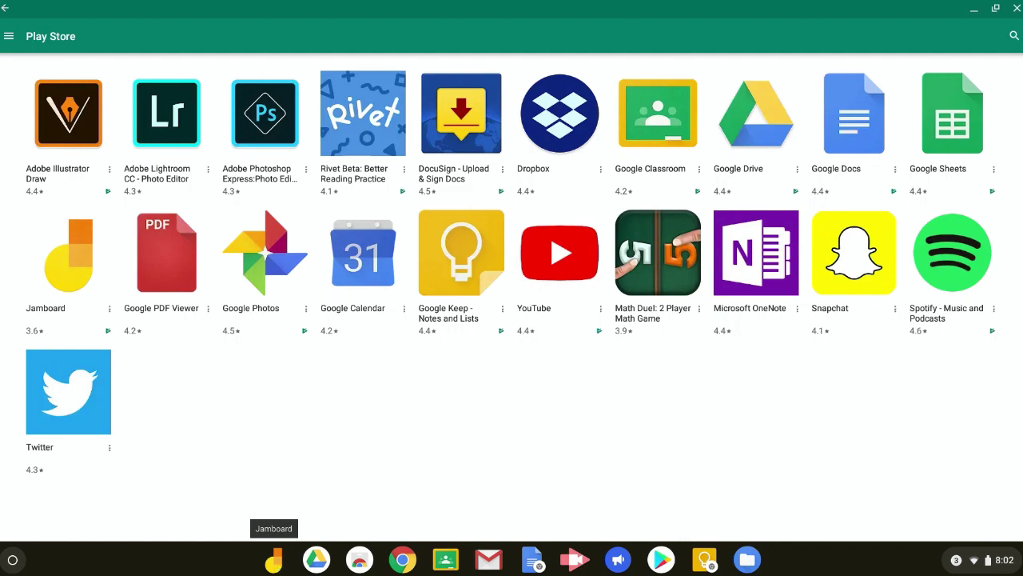
# - Switch back to the Jamboard Android app and show the options for adding content to the frame
pyautogui.click(273, 563)
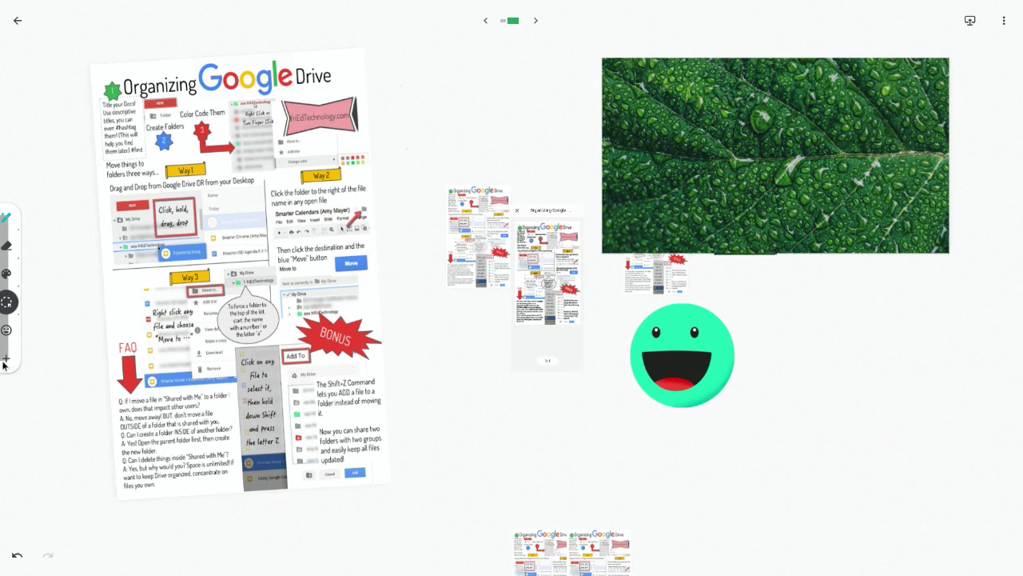
pyautogui.click(7, 362)
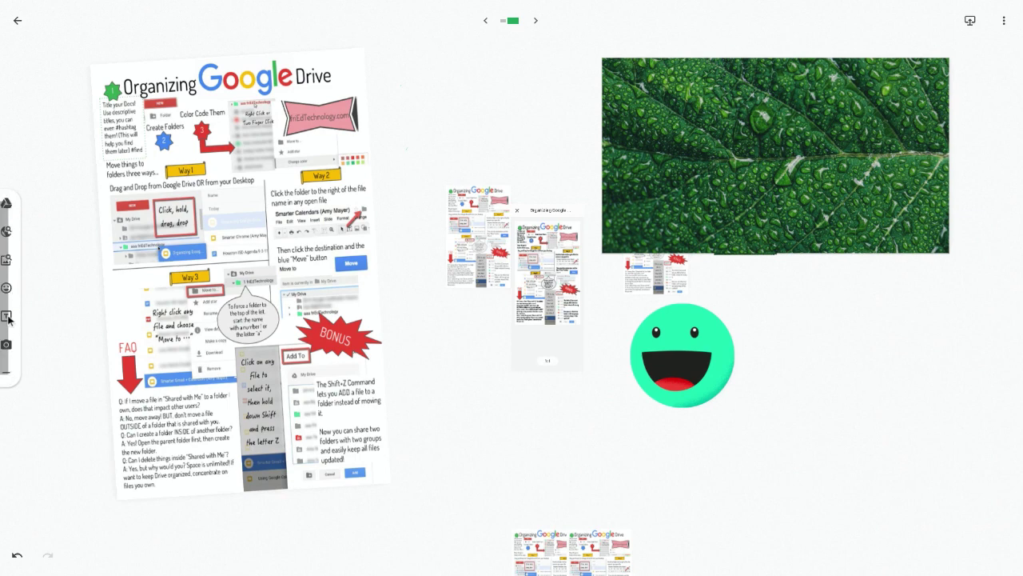